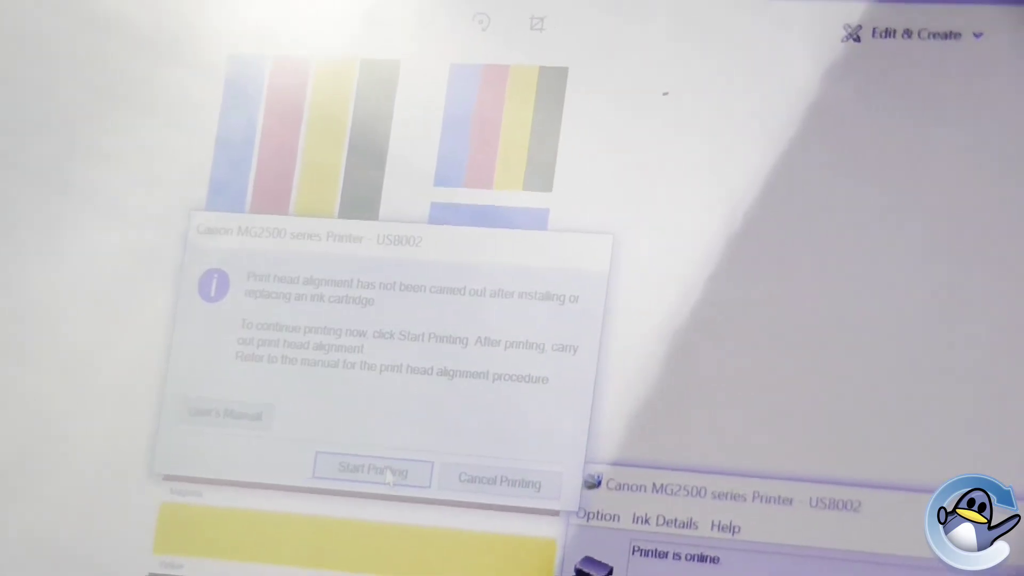
# - Skip print head alignment and resume printing the test page via Start Printing
pyautogui.click(420, 458)
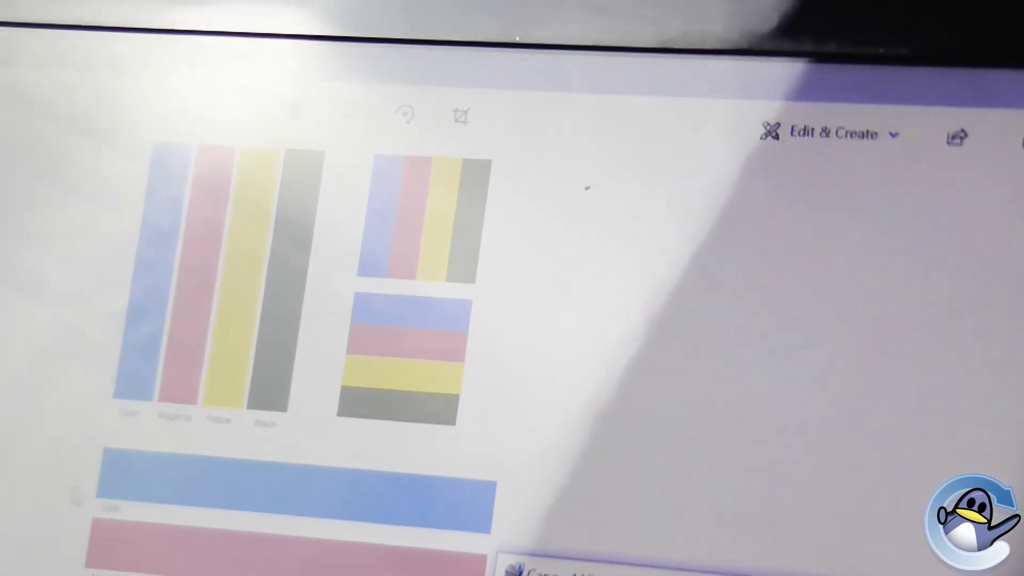